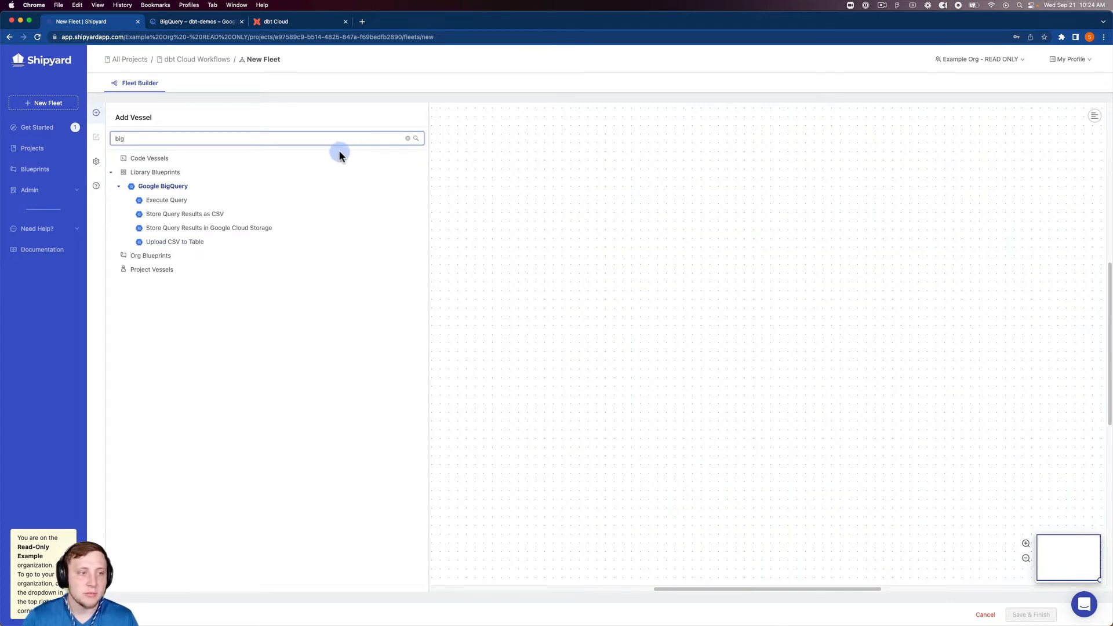
Step: Add a Google BigQuery Execute Query vessel to the fleet and name it Verify Data Load
left_click(199, 201)
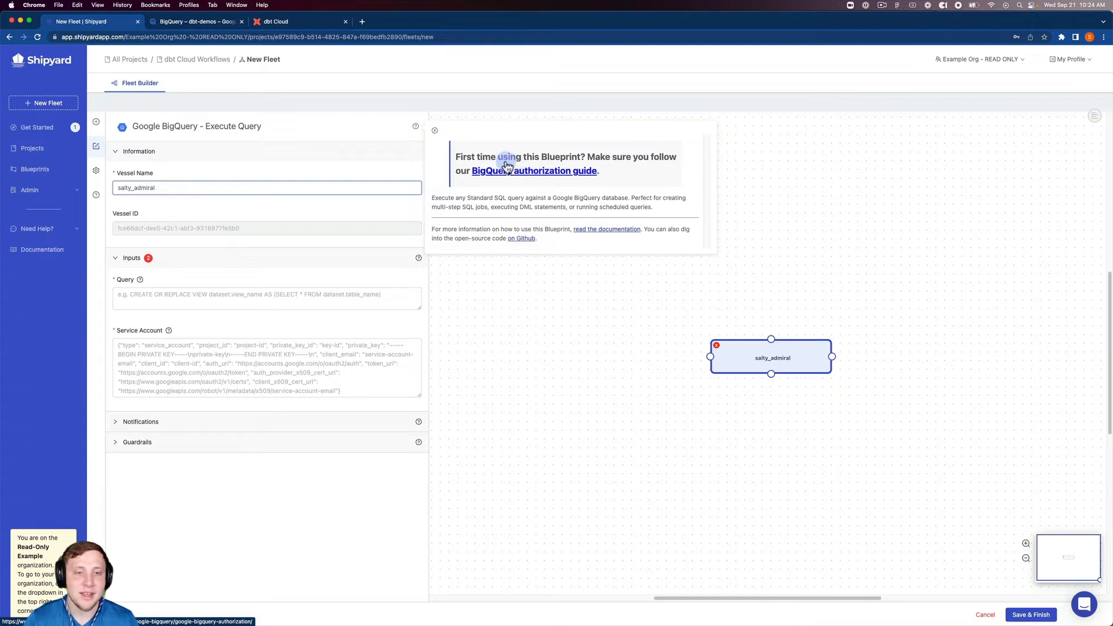
left_click(435, 131)
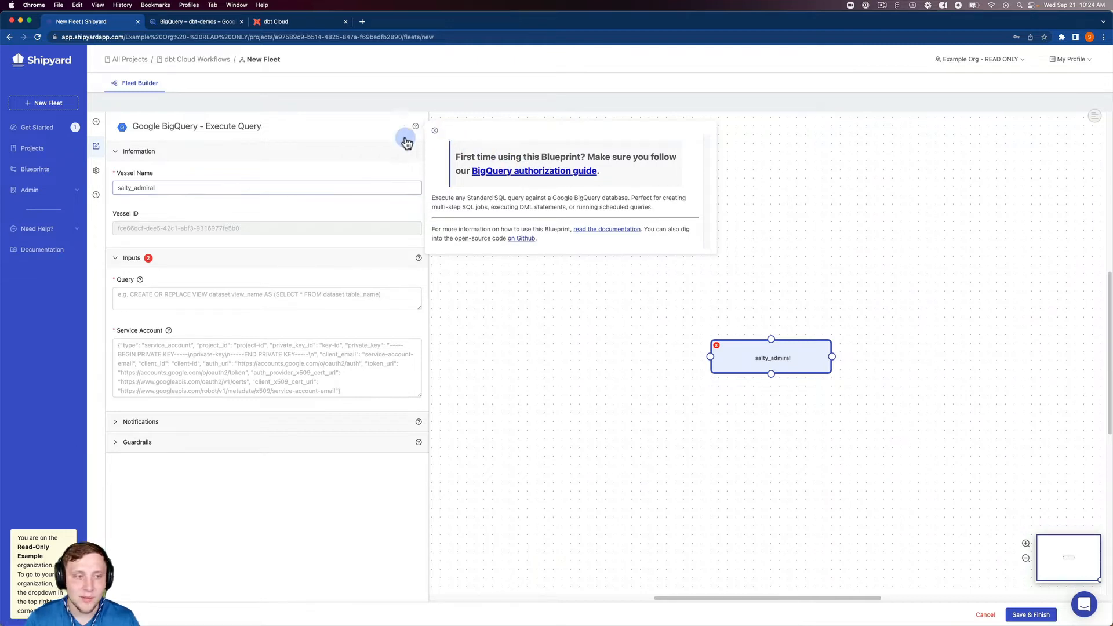
double_click(246, 186)
type("Ex")
key("BackSpace")
key("BackSpace")
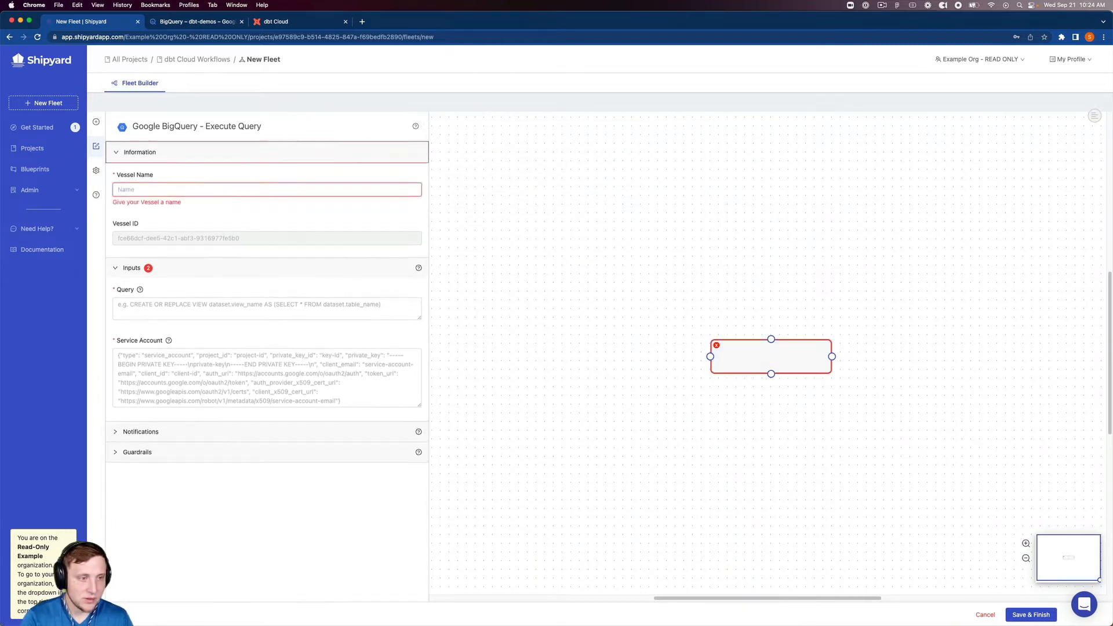
type("Verify Dat")
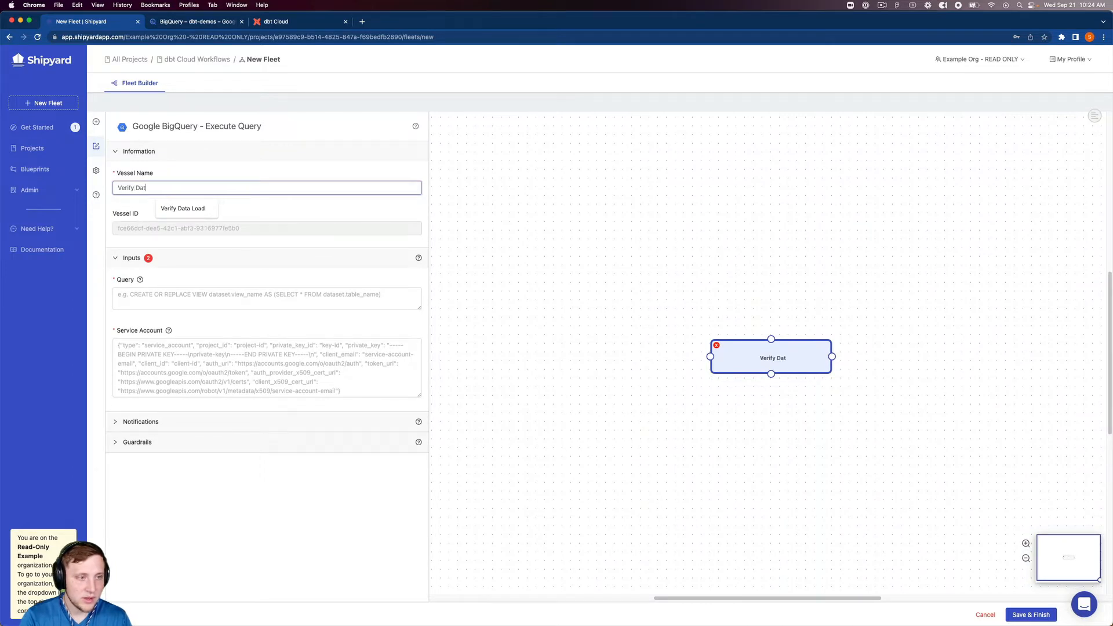
type("a Load")
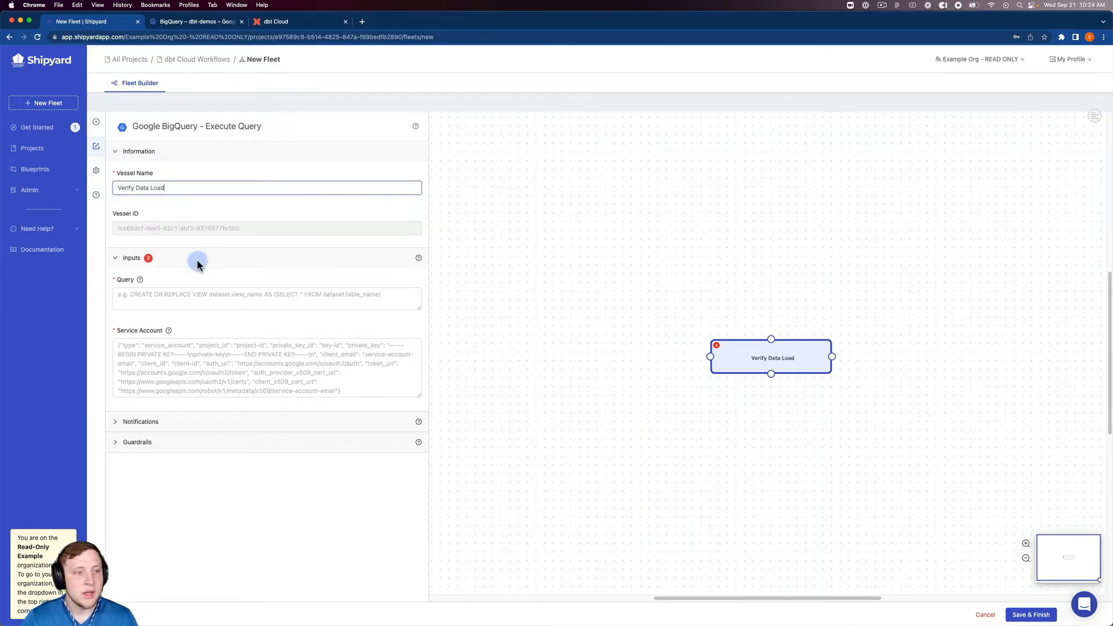
Step: Set the vessel's query to SELECT * FROM `dbt-demos.538_football.stg_football_matches`, without a row limit
left_click(221, 296)
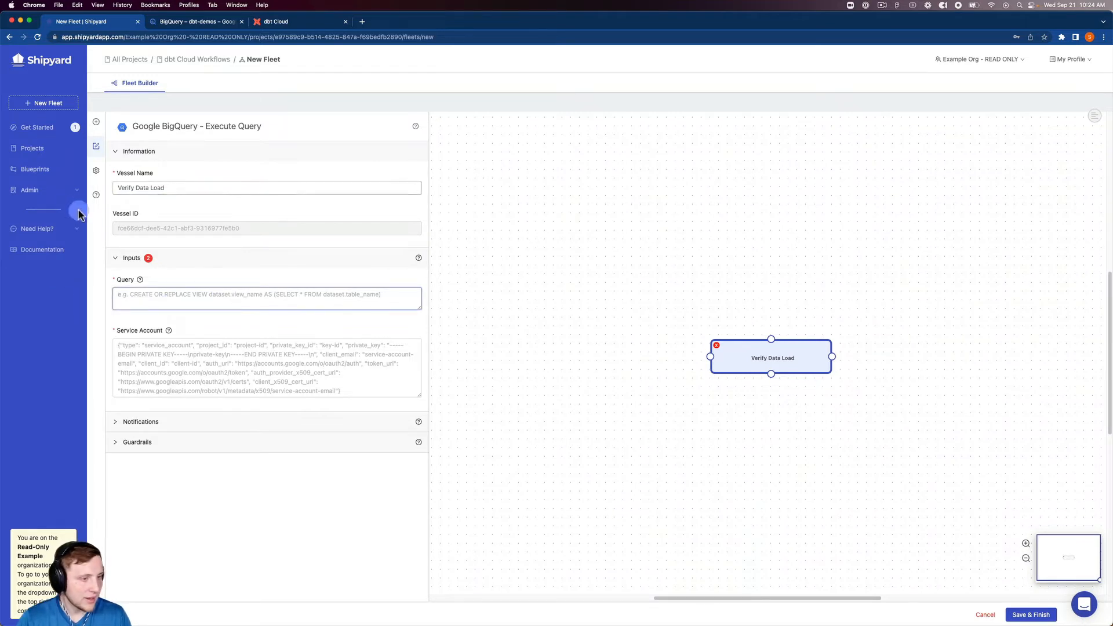
type("SELECT * FROM `dbt-demos.538_football.stg_football_matches` LIMIT 10")
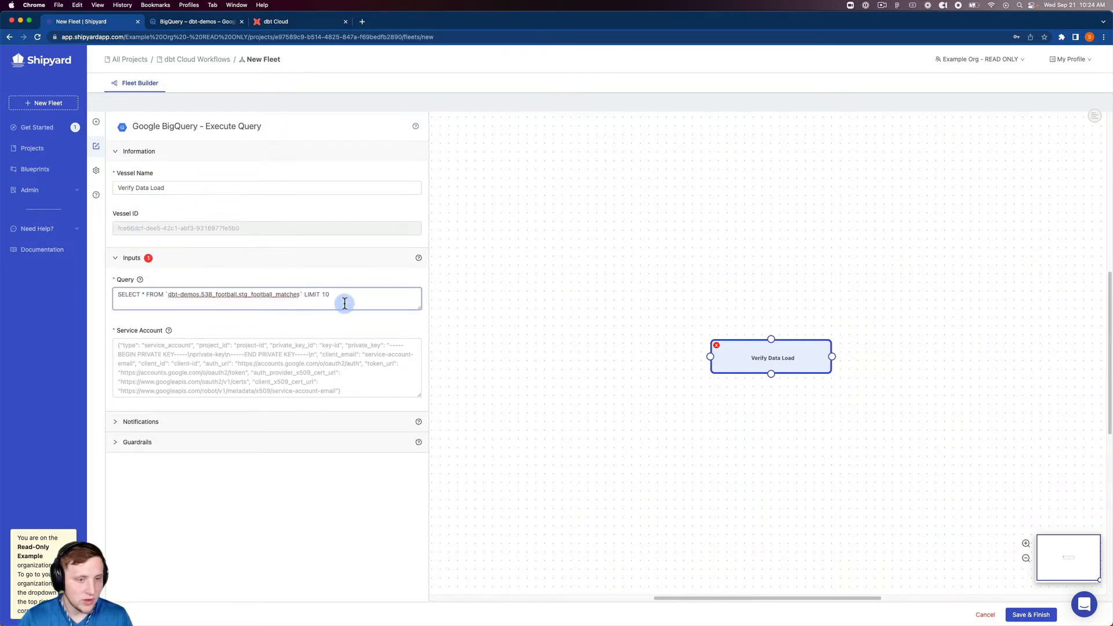
left_click_drag(342, 297, 305, 296)
key("BackSpace")
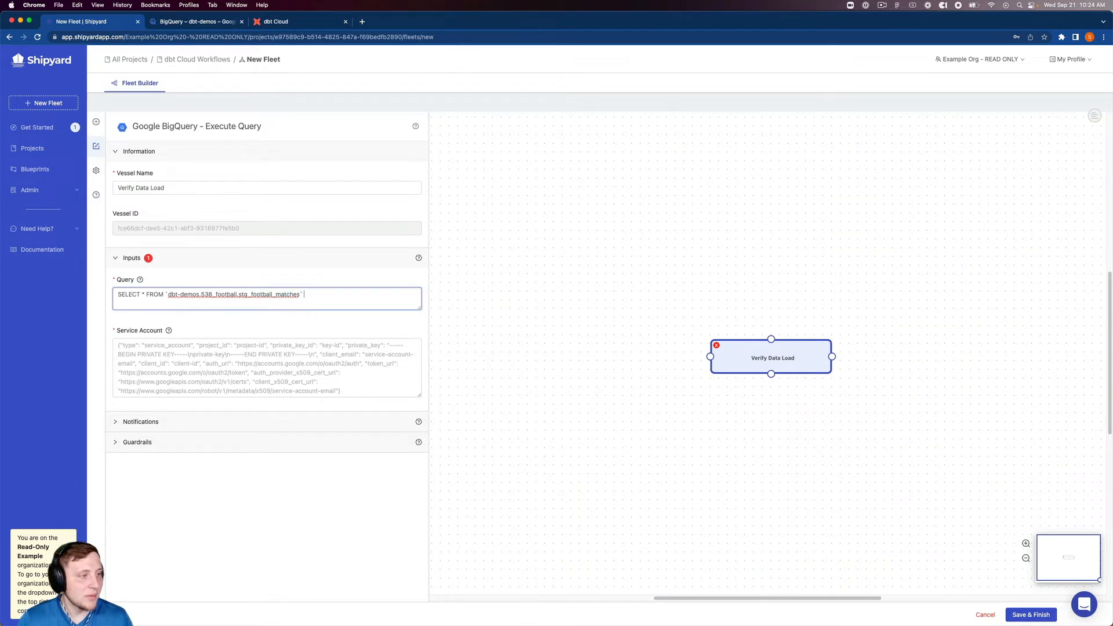
Step: Paste the service account credentials into the Verify Data Load vessel's Service Account input
left_click(241, 347)
key("super+v")
left_click(241, 327)
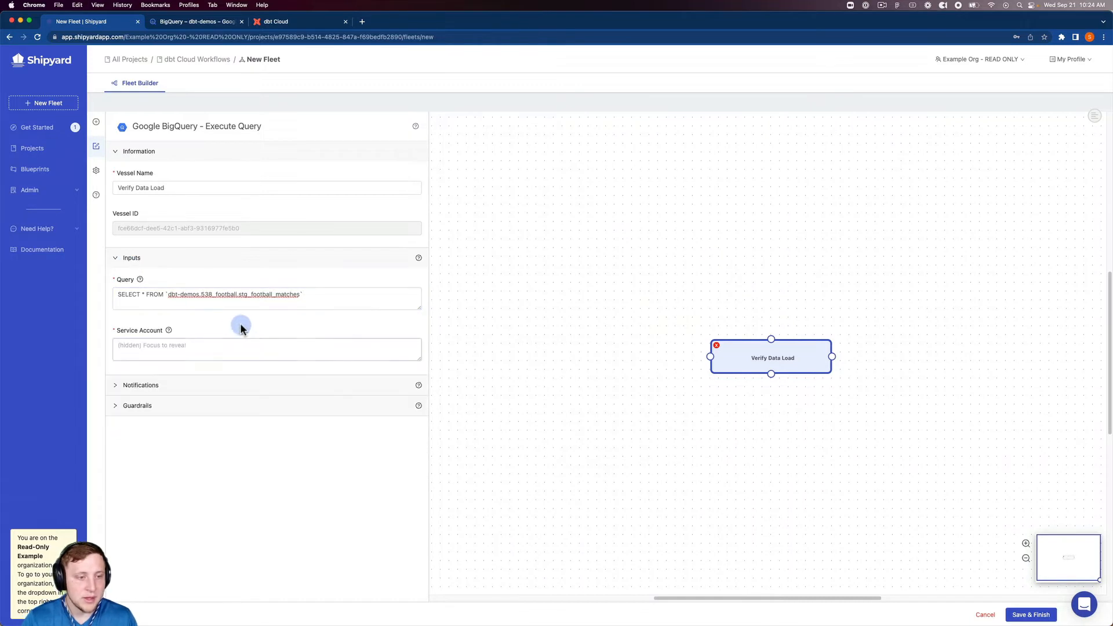
left_click(260, 305)
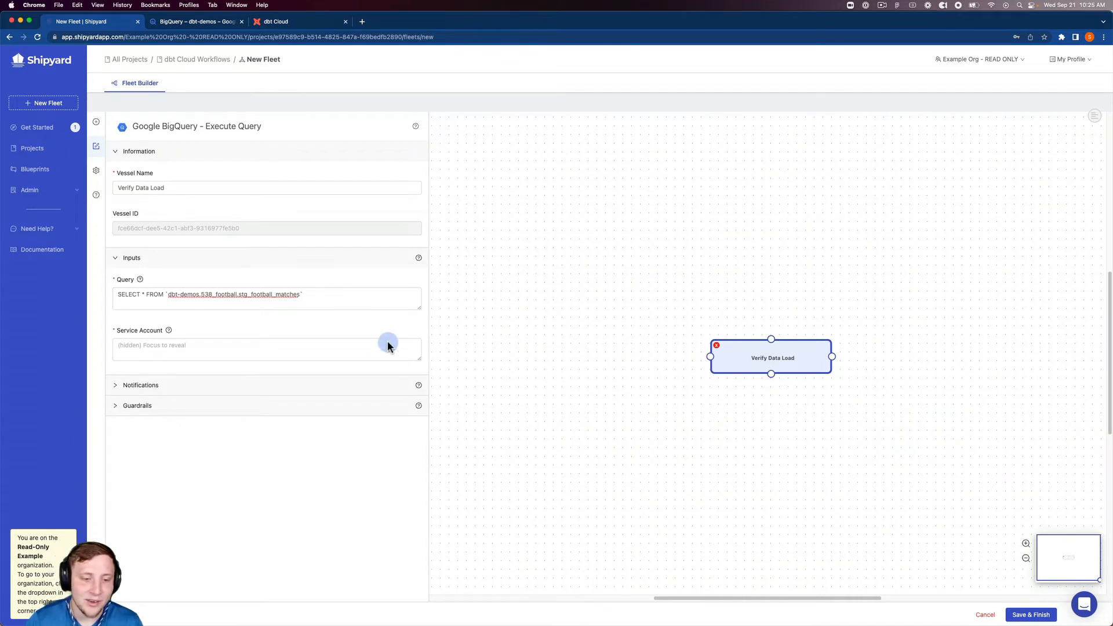
Step: Expand and examine the notification and guardrail settings of the Verify Data Load vessel
left_click(296, 387)
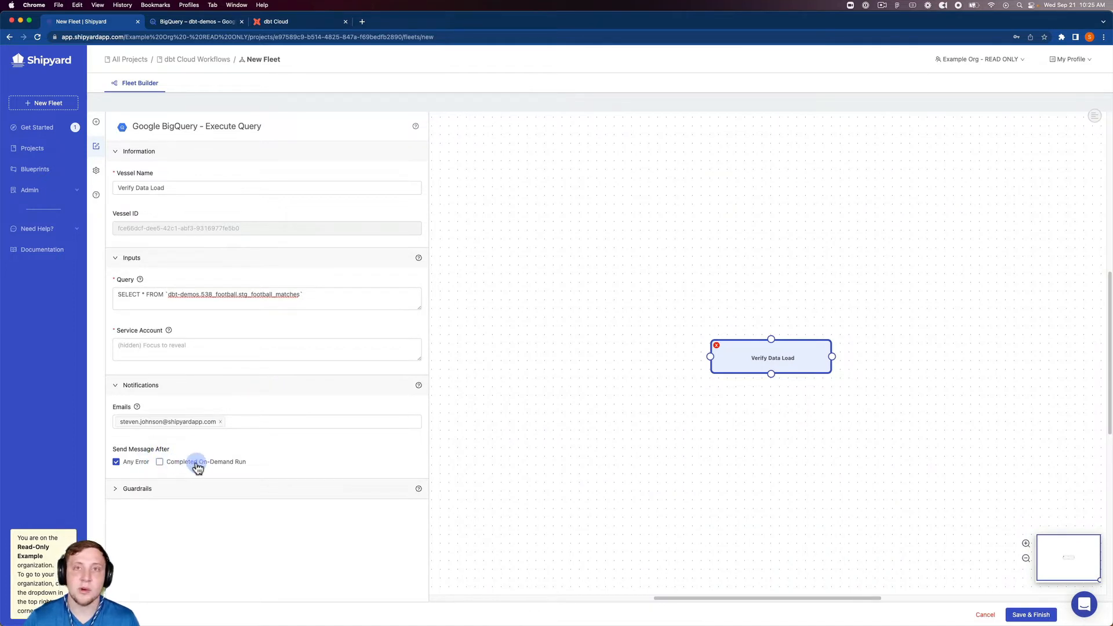
left_click(172, 489)
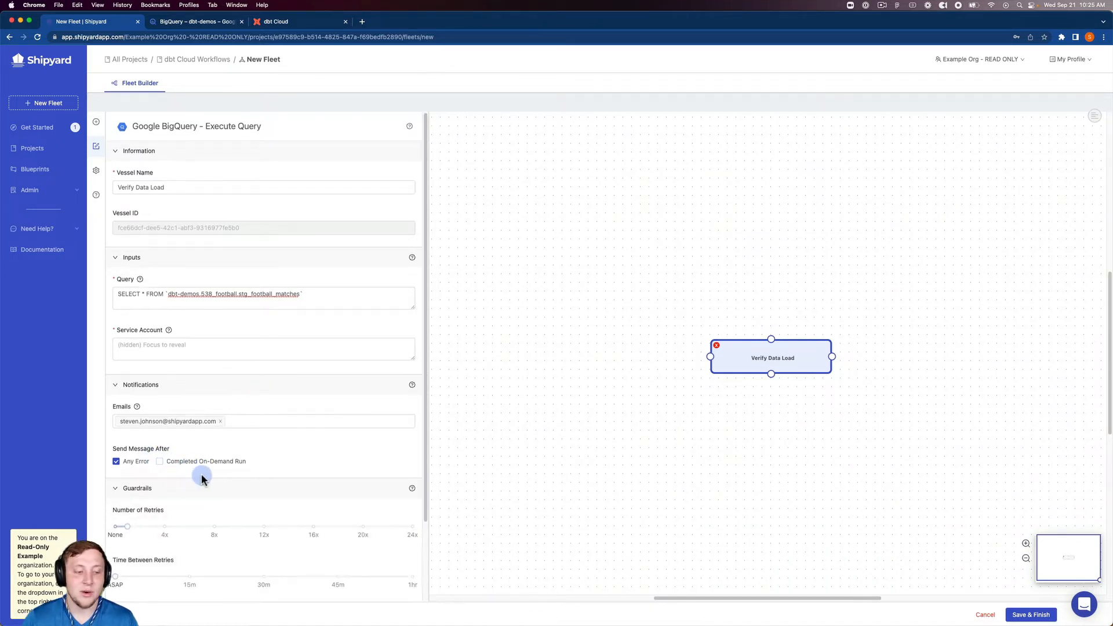
scroll(209, 476, "down", 1)
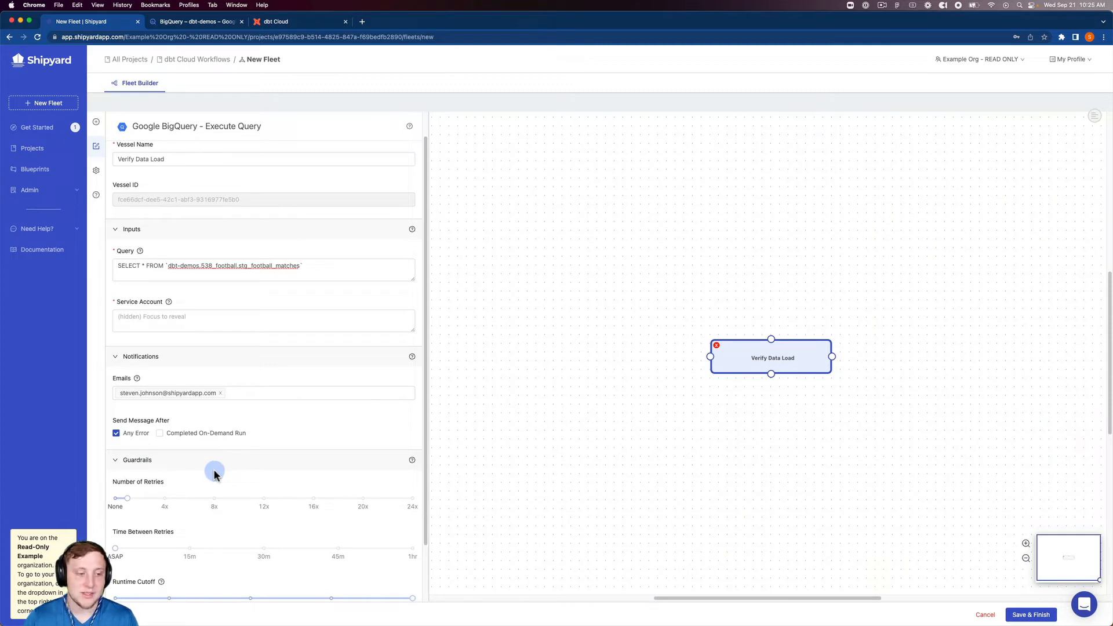
scroll(215, 473, "down", 1)
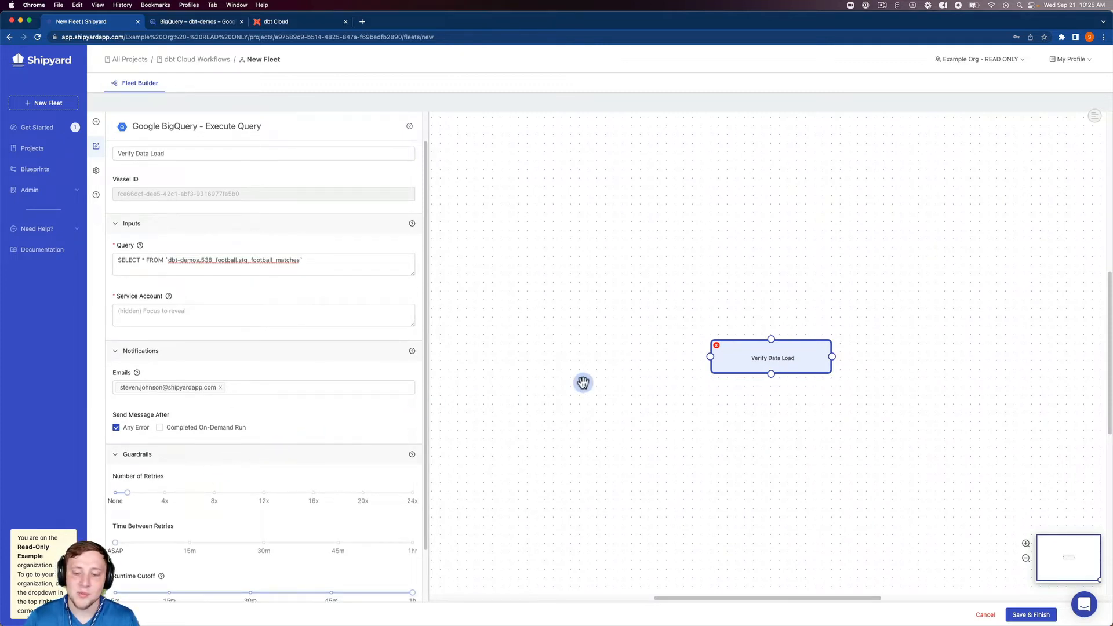
Step: Move the Verify Data Load vessel to the canvas's upper-left area and add a dbt Cloud Execute Job vessel
left_click_drag(736, 354, 504, 211)
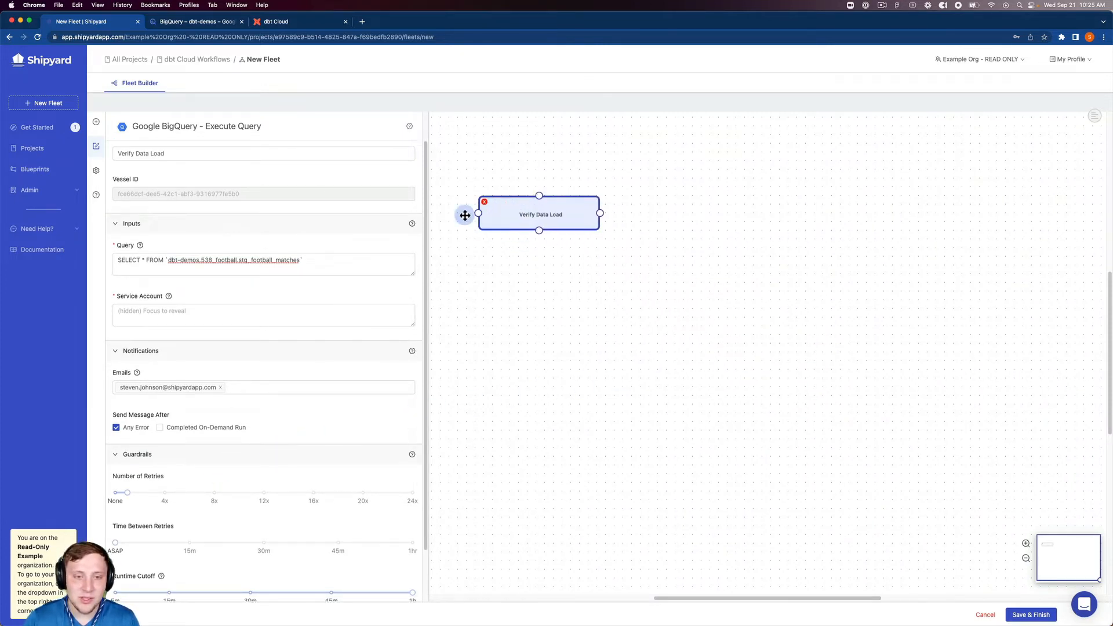
left_click(96, 122)
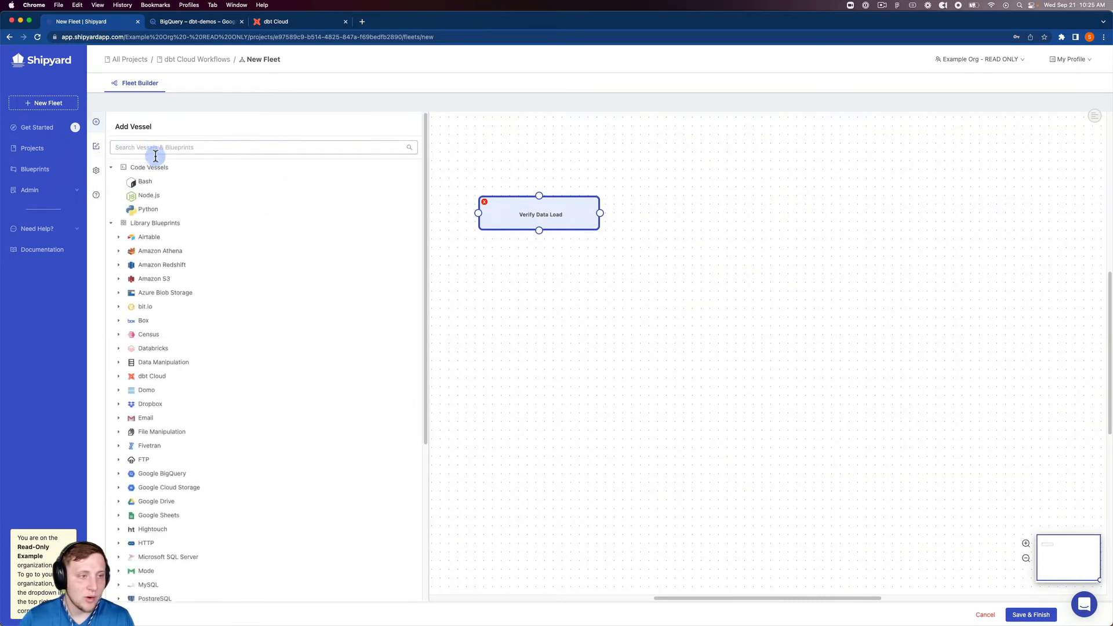
type("dbt cloud")
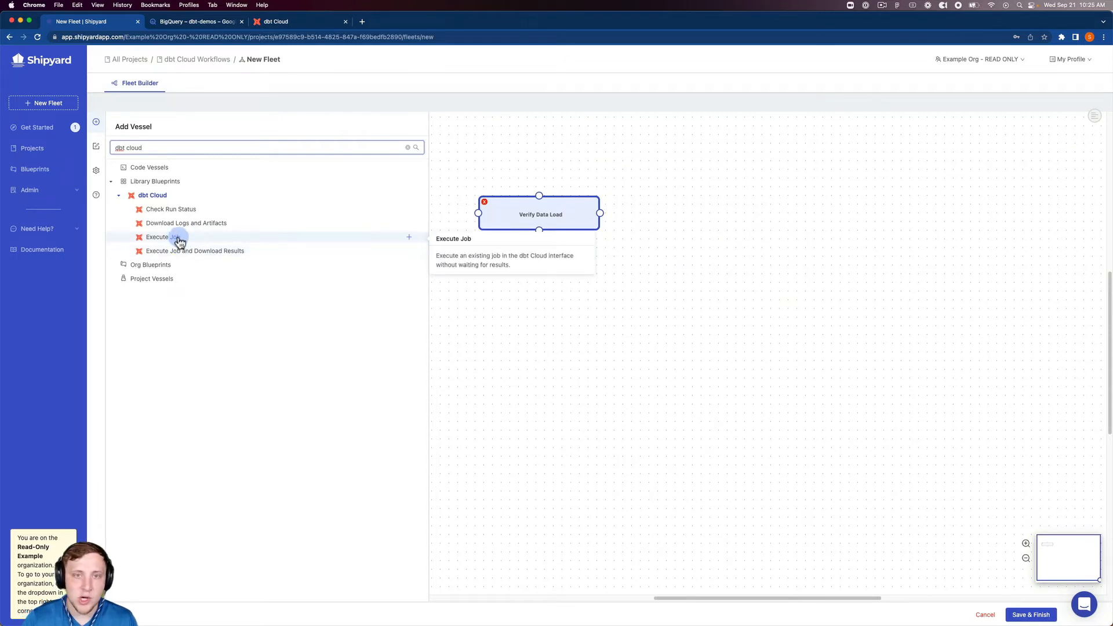
left_click(179, 240)
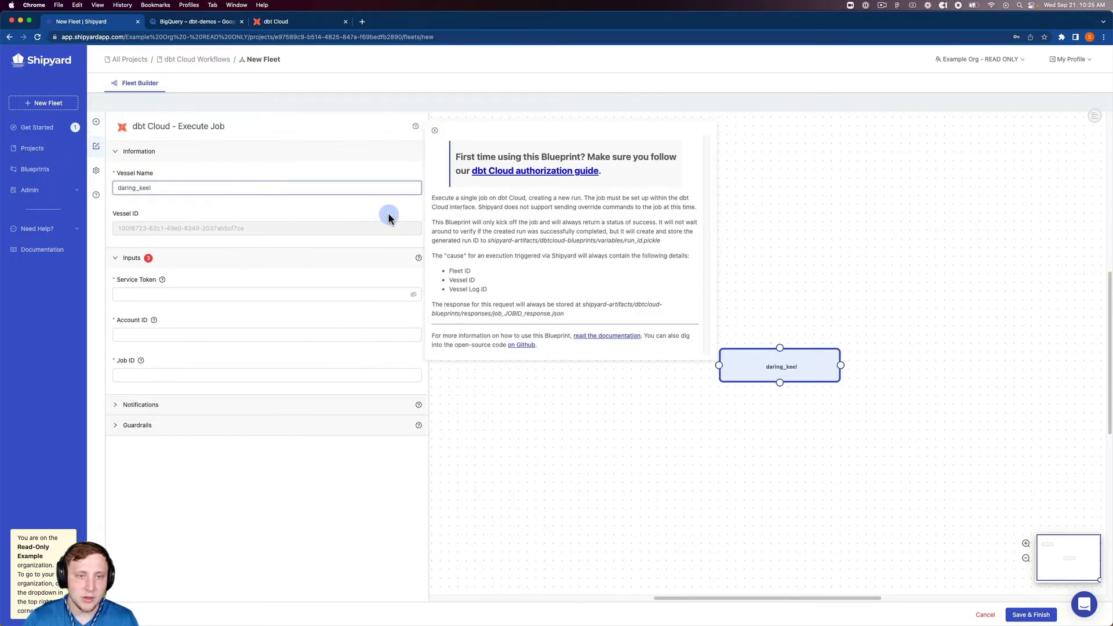
left_click(435, 132)
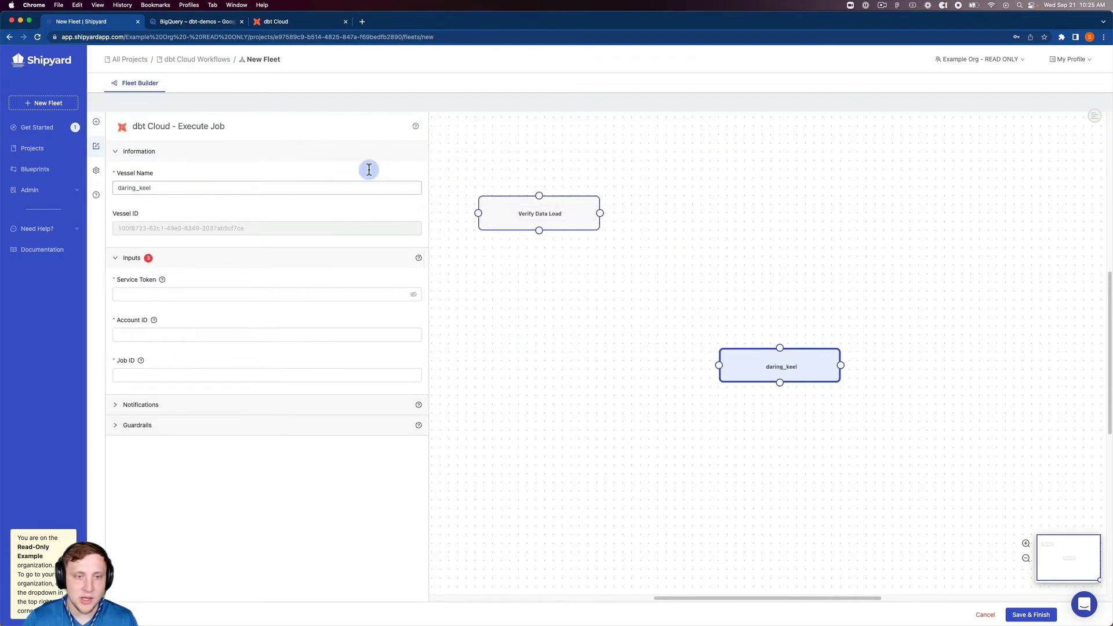
Step: Name the new dbt Cloud vessel Execute dbt Cloud Job
triple_click(330, 186)
type("Execute dbt")
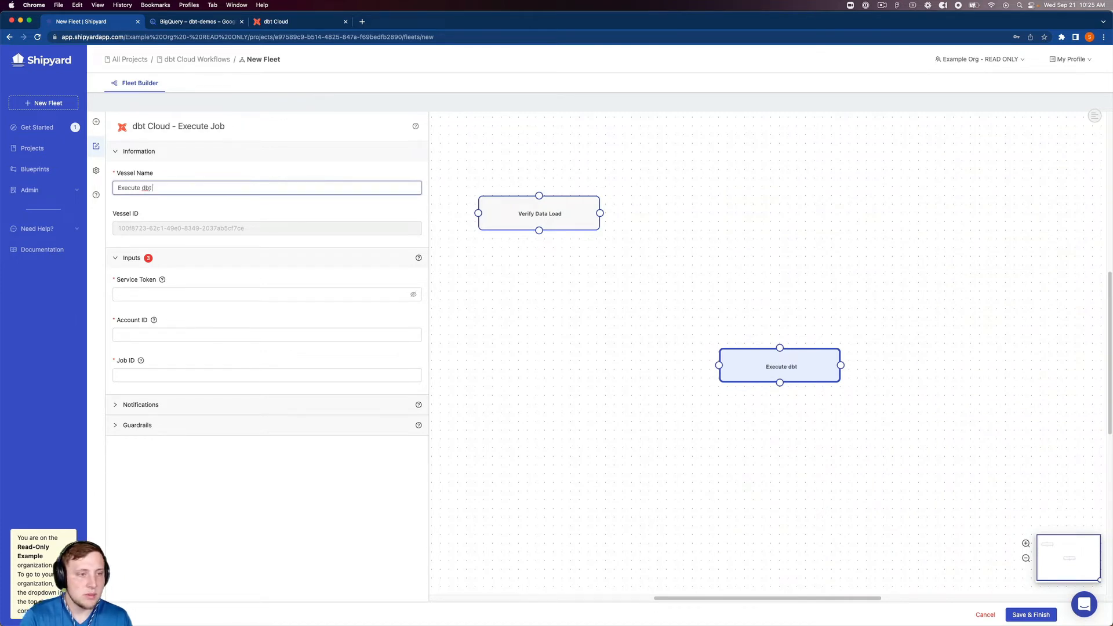
type(" Cloud J")
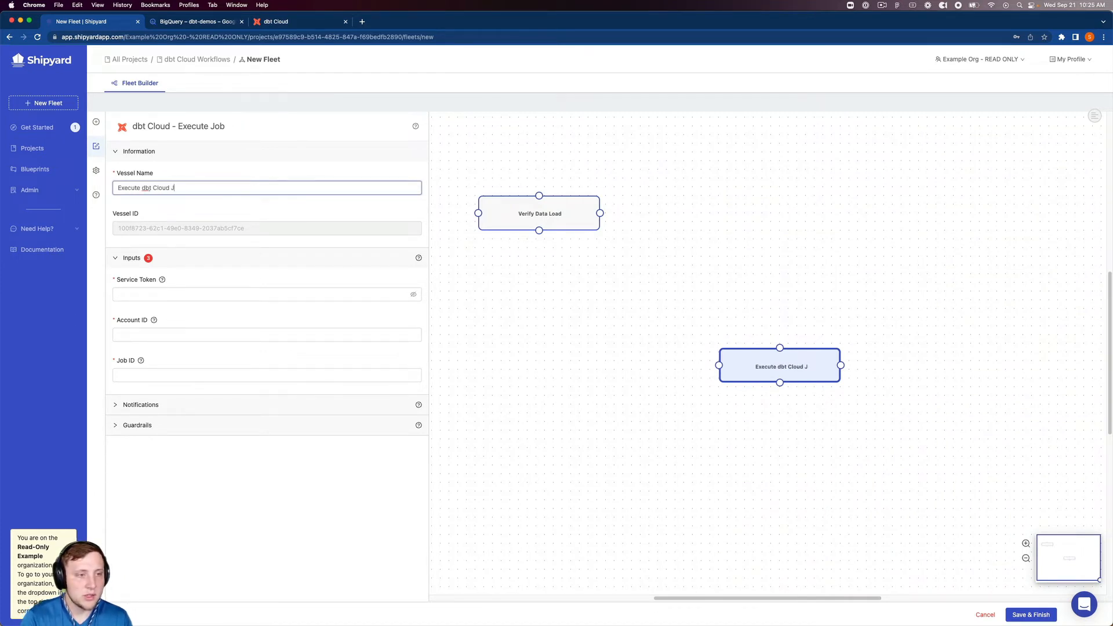
type("ob")
Step: Fill in the dbt Cloud vessel's service token and account ID, and set its Job ID to 24990
left_click(148, 306)
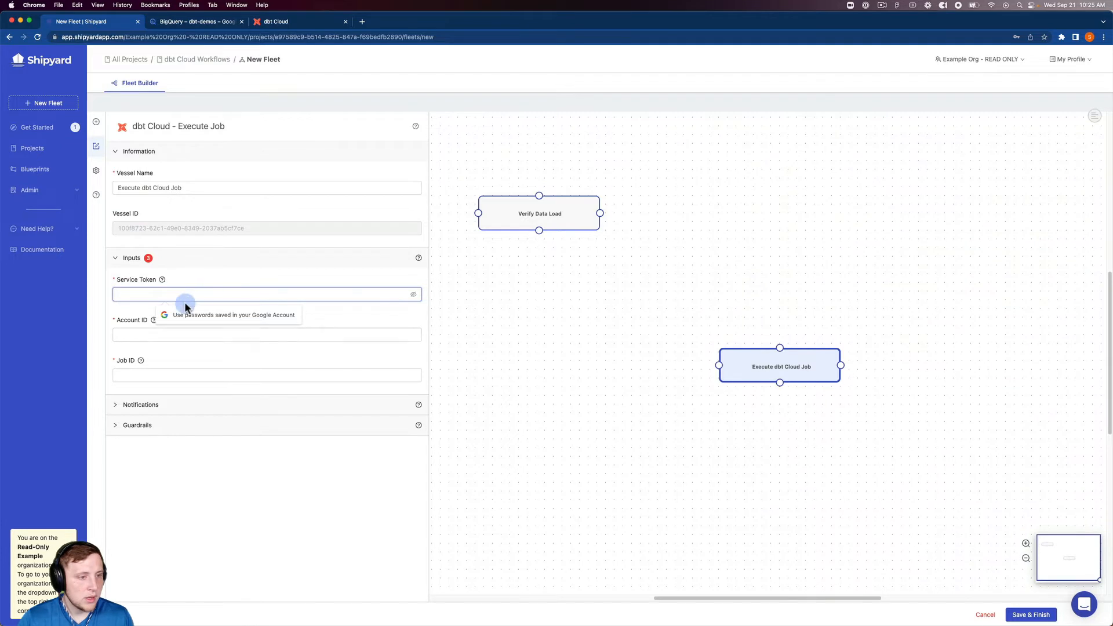
key("super+v")
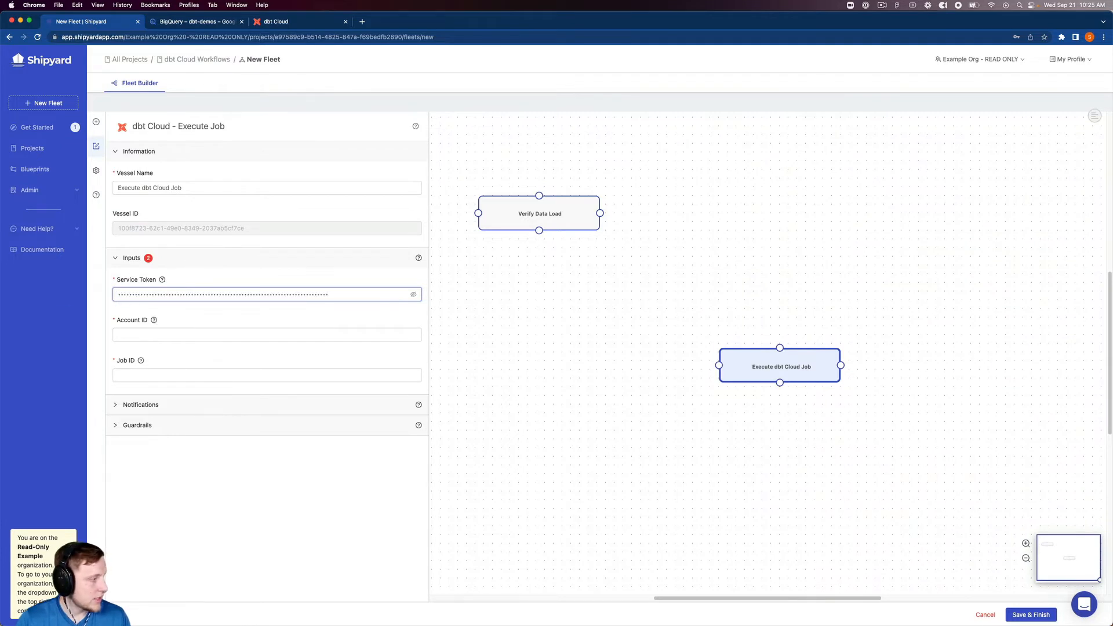
left_click(120, 334)
type("19812")
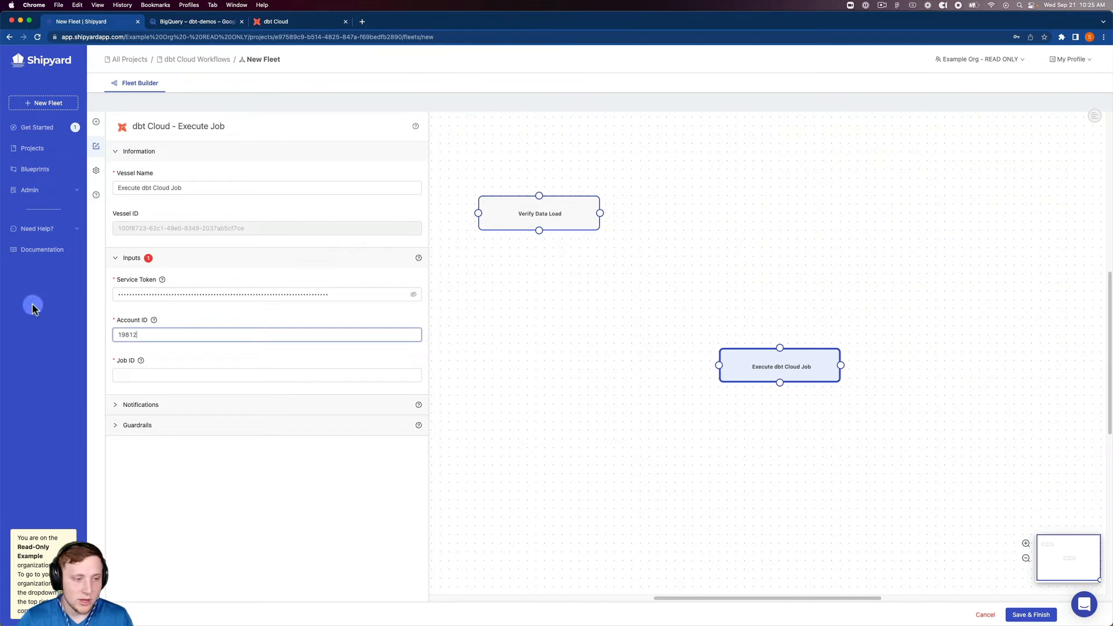
left_click(142, 374)
type("24990")
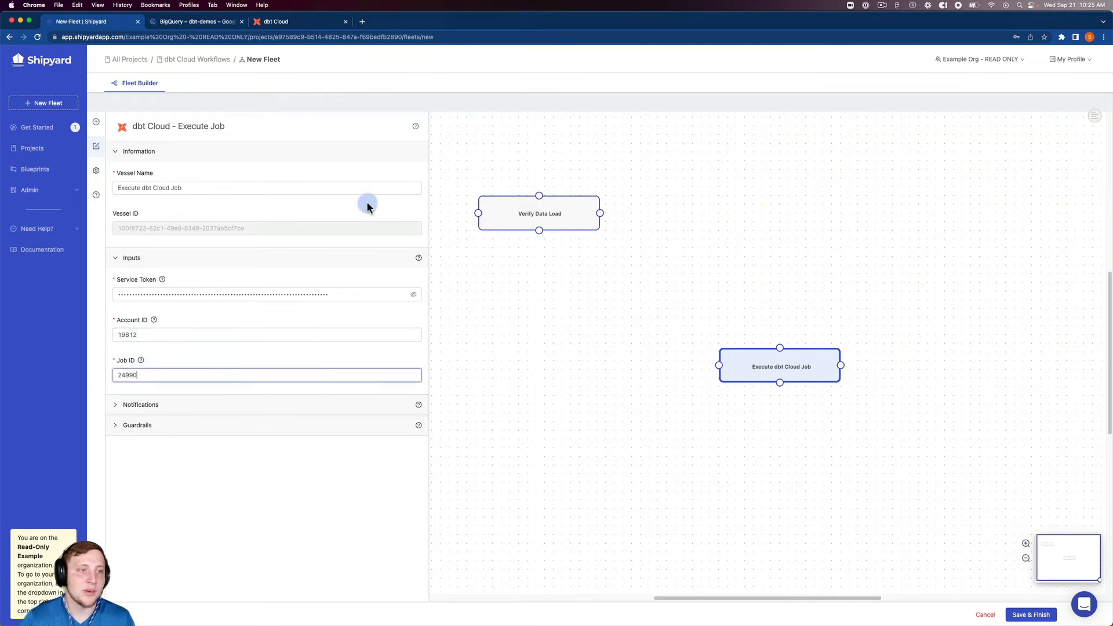
Step: Align the Execute dbt Cloud Job vessel beside Verify Data Load and connect Verify Data Load to it
left_click_drag(758, 374, 754, 216)
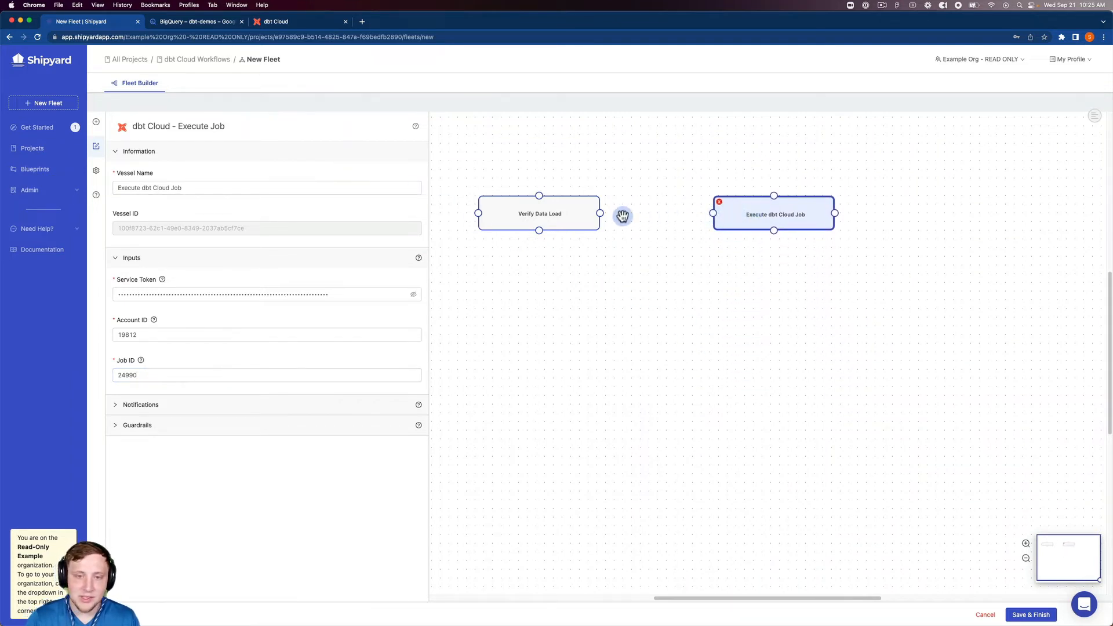
left_click_drag(600, 213, 713, 214)
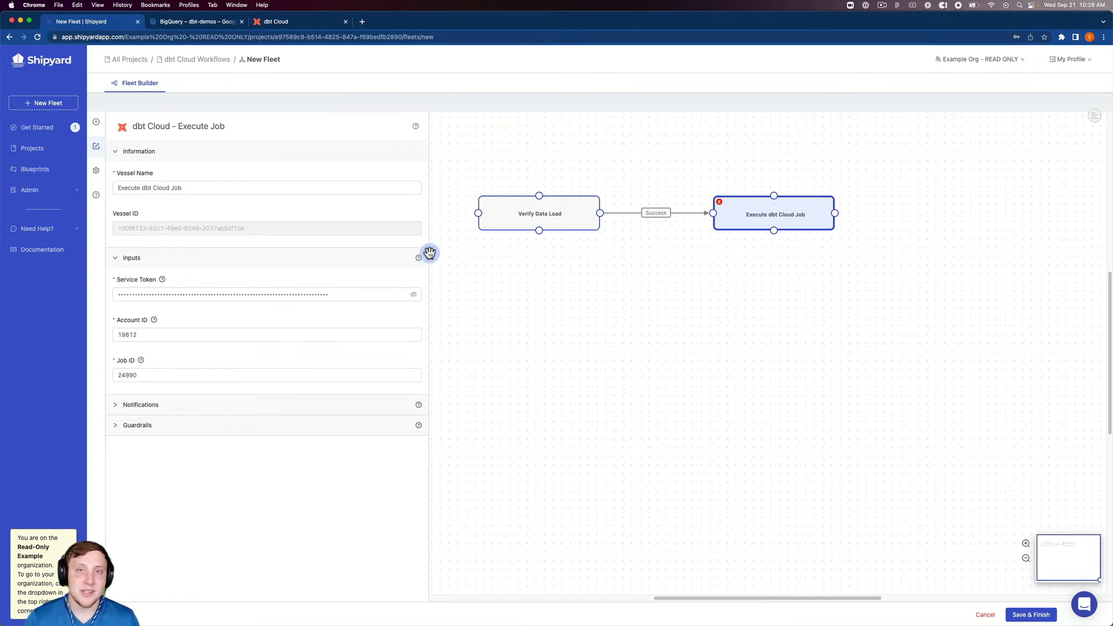
Step: Name the fleet "BigQuery -> dbt Cloud: Verify Data Load" in the fleet settings
left_click(96, 170)
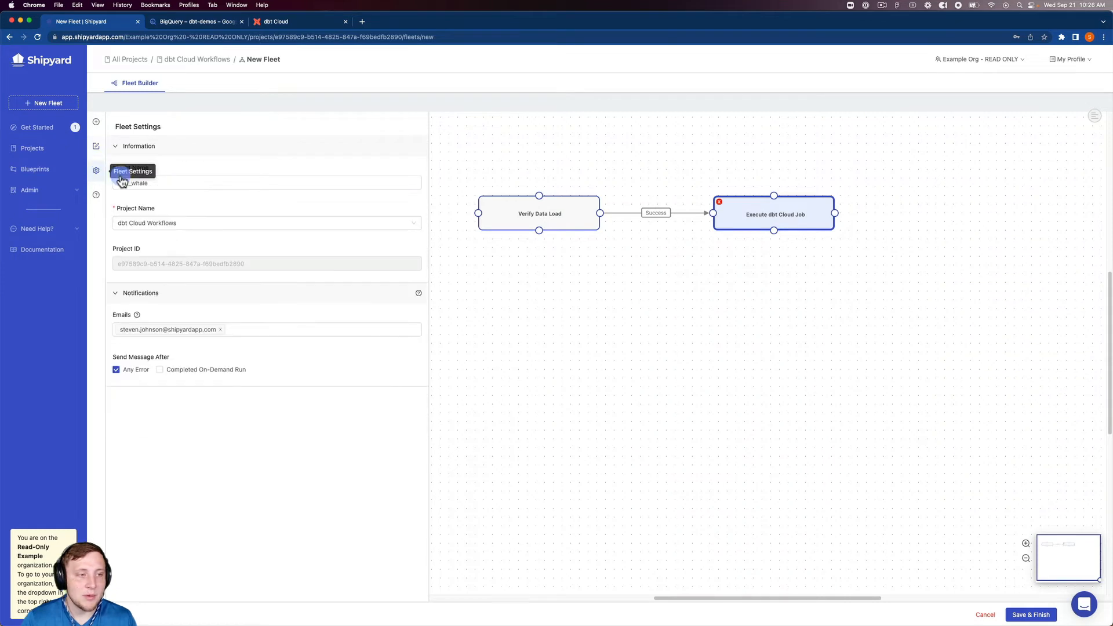
double_click(185, 186)
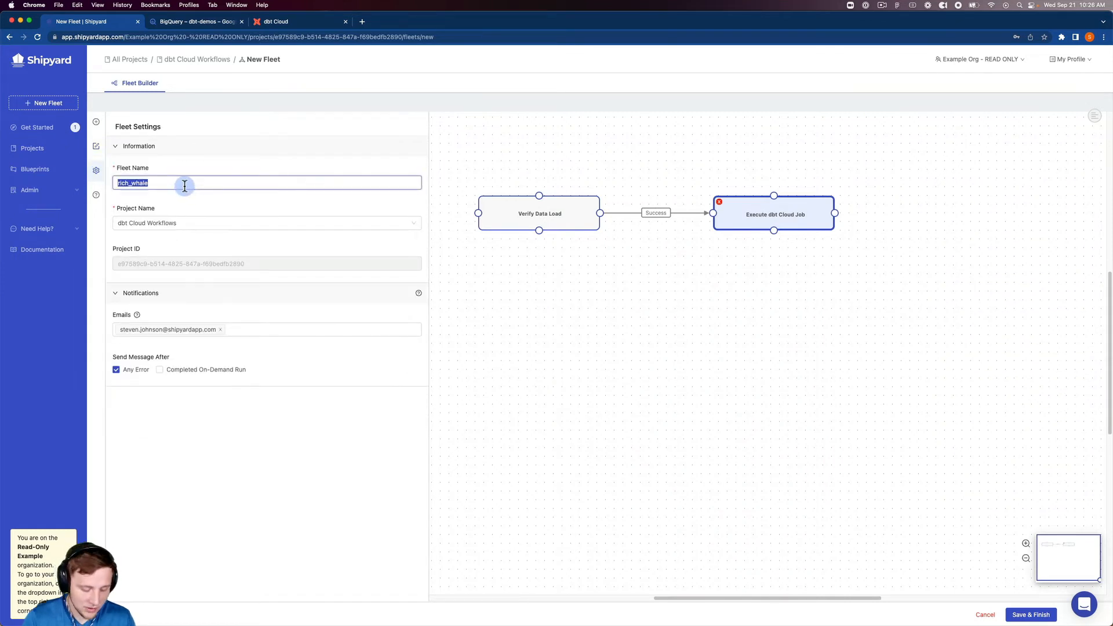
type("BigQuer")
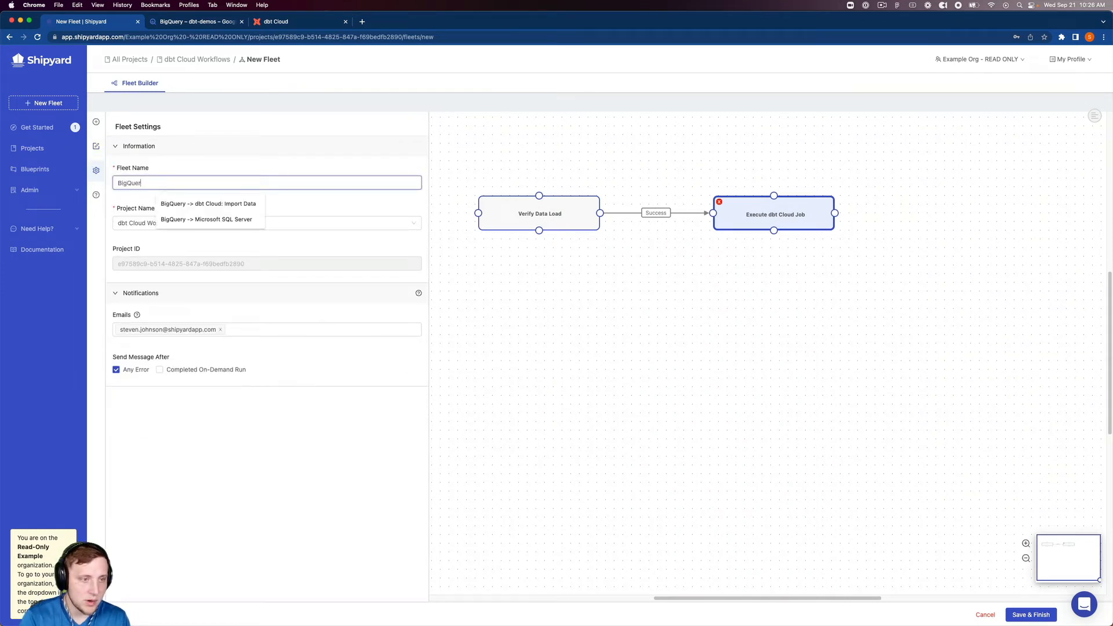
type("y -> ")
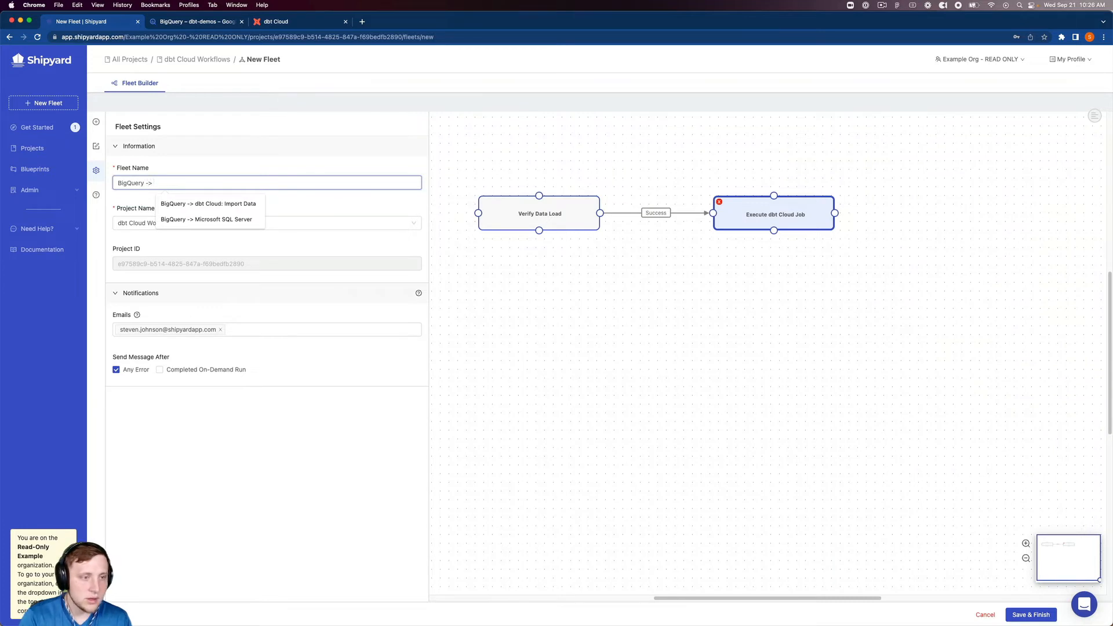
type("dbt Cloud: ")
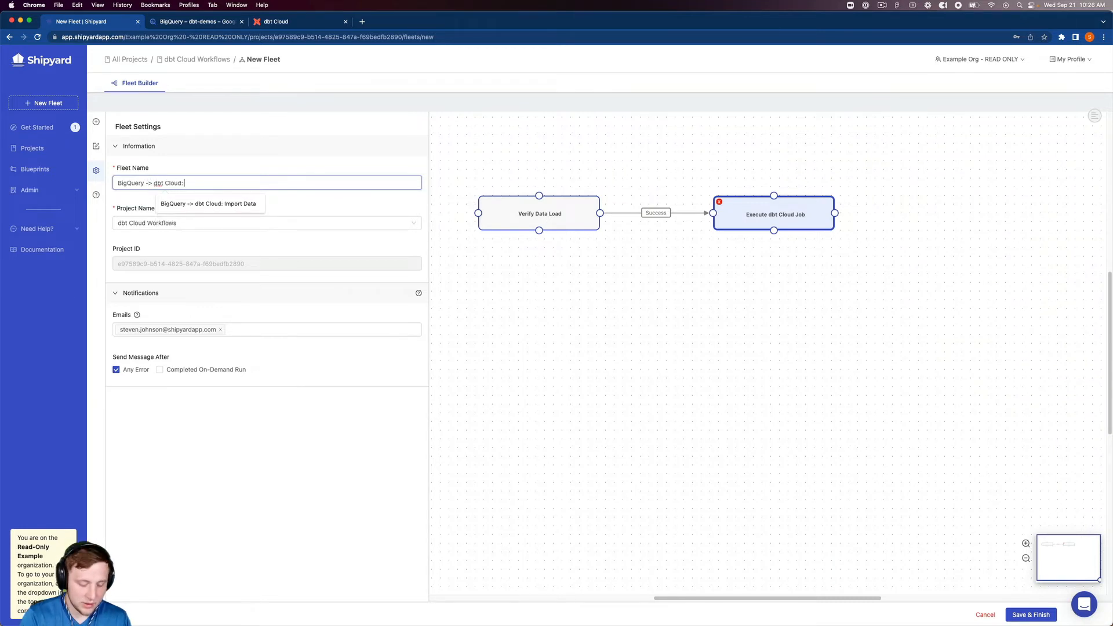
type("Verify Data Load")
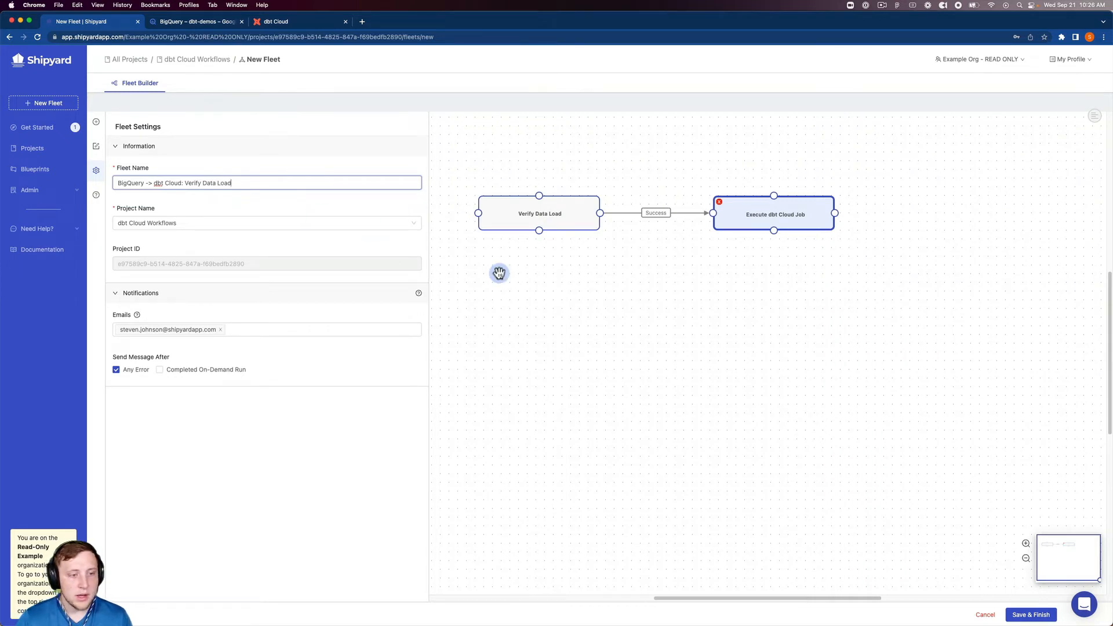
Step: Save the finished fleet and run it on demand
left_click(1040, 616)
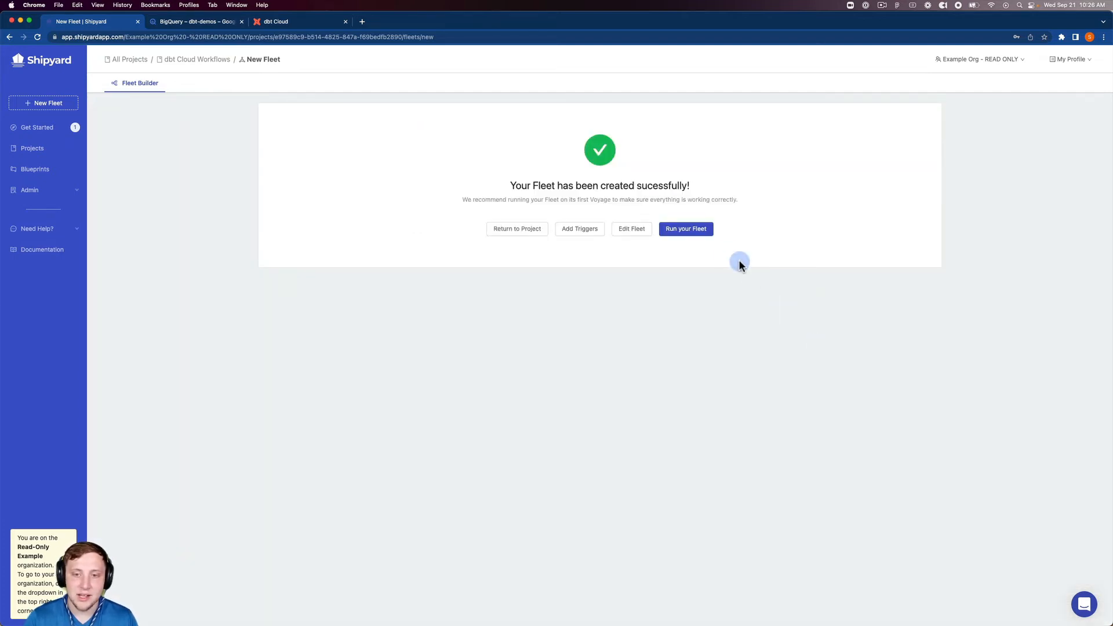
left_click(686, 229)
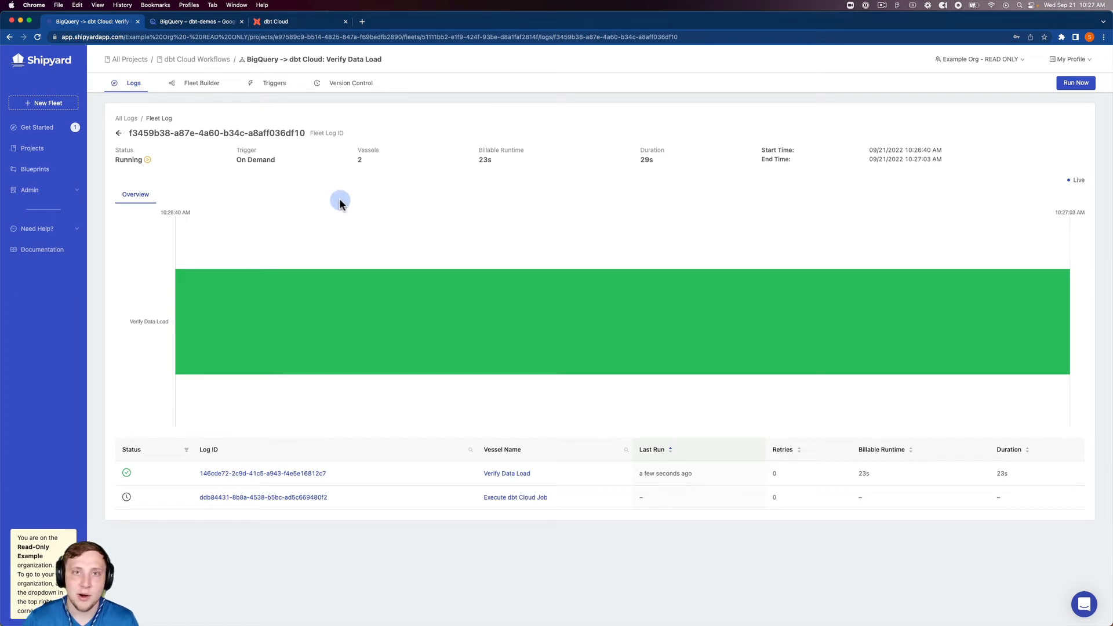
Step: Open the Verify Data Load vessel's log from the fleet run timeline and examine its query and credentials output
mouse_move(271, 289)
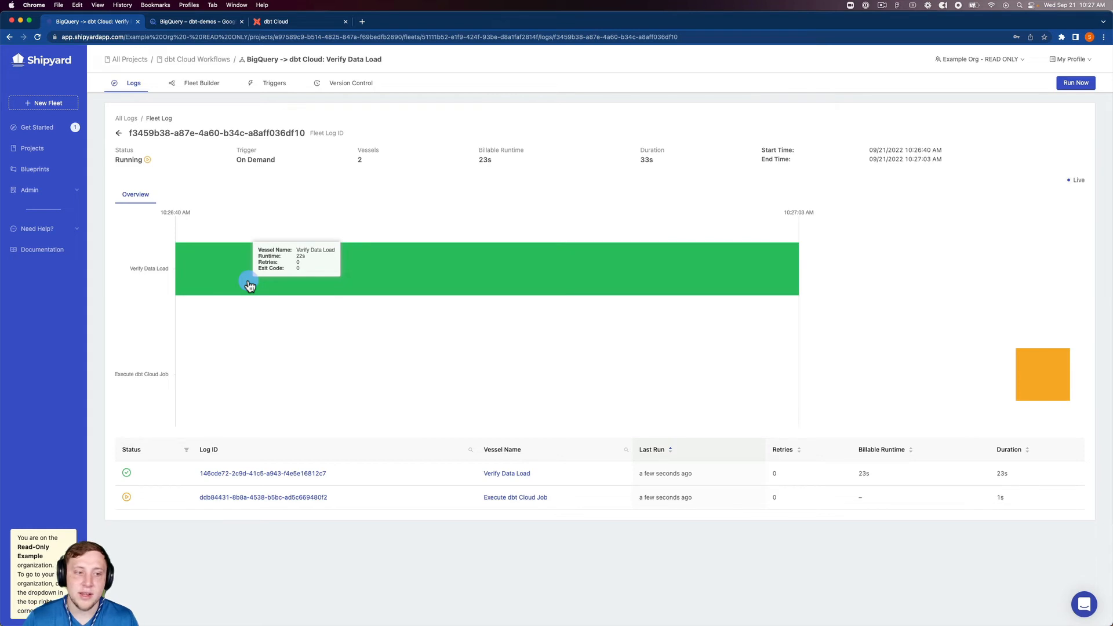
left_click(249, 283)
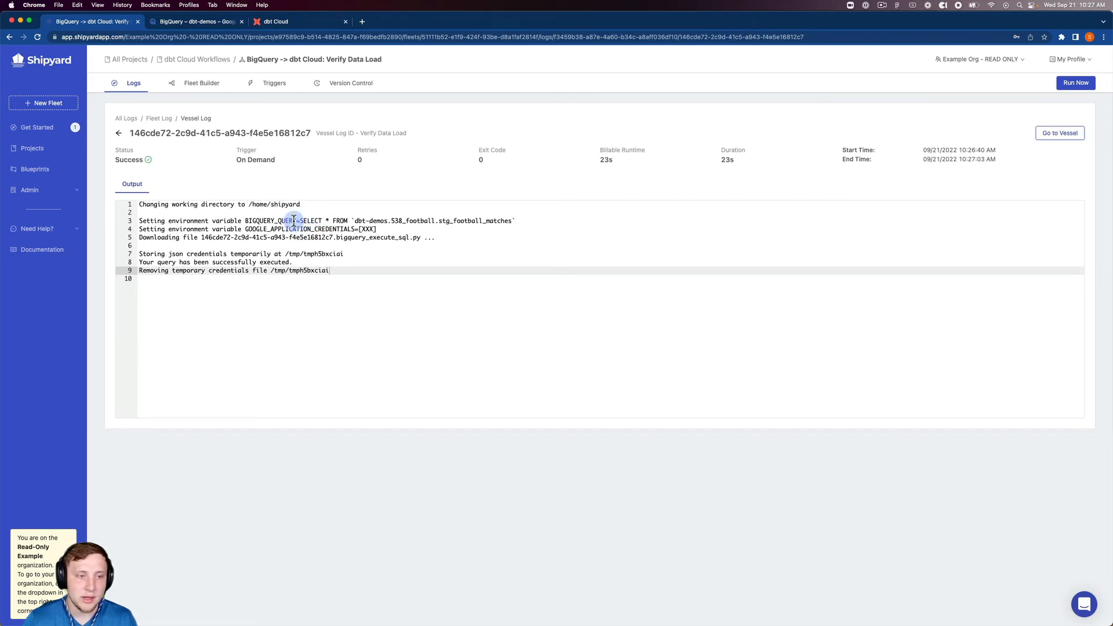
left_click_drag(298, 213, 358, 231)
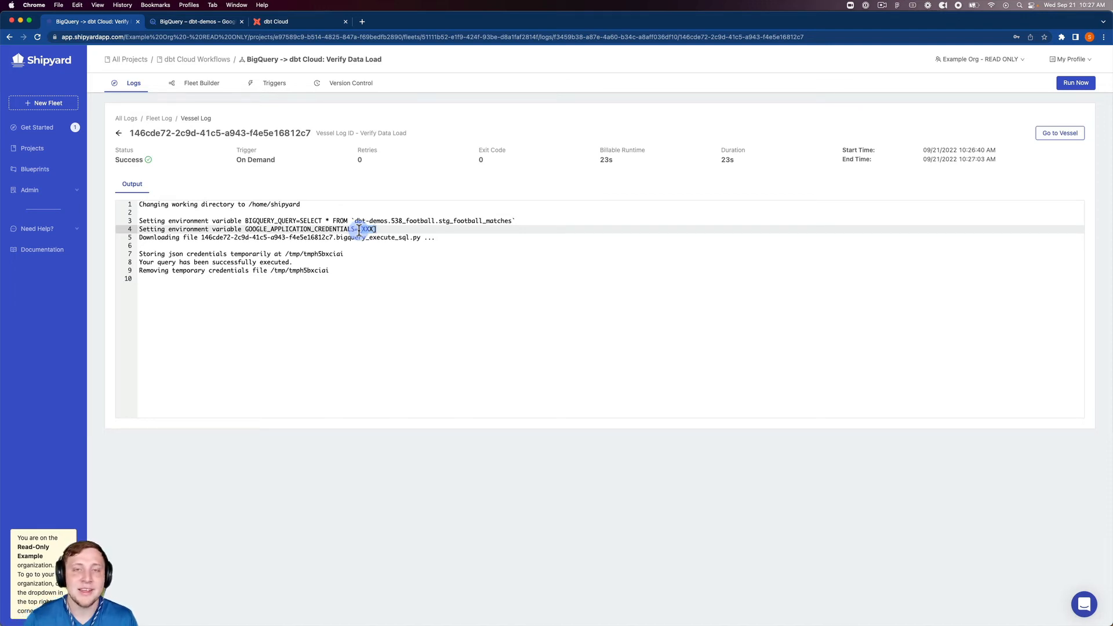
left_click(363, 261)
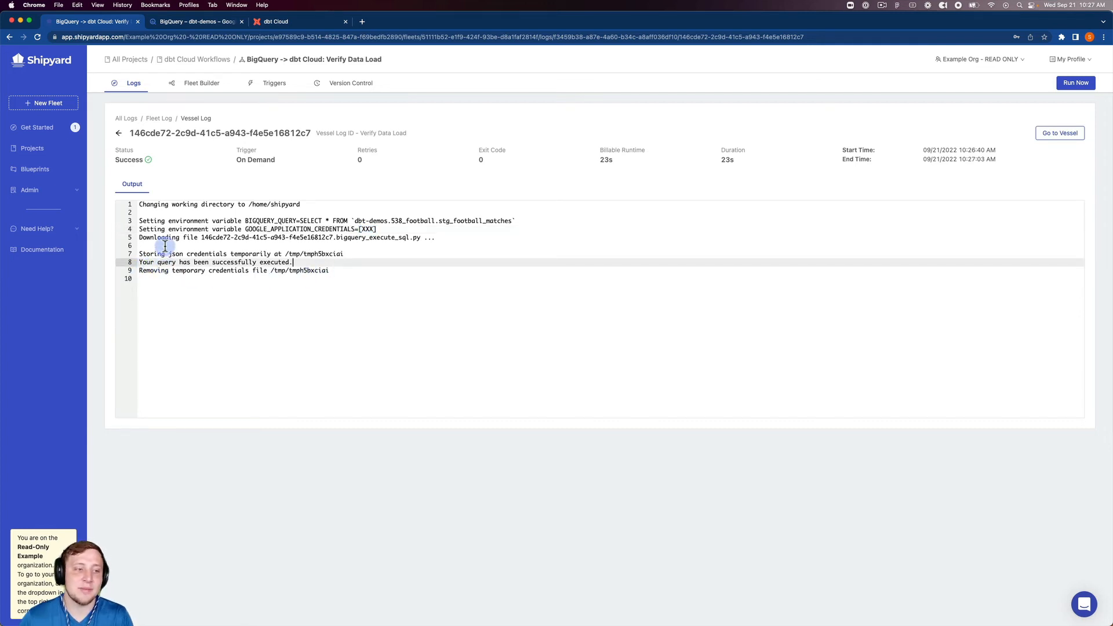
Step: Return to the fleet log and open the Execute dbt Cloud Job vessel's log to check its output
left_click(118, 135)
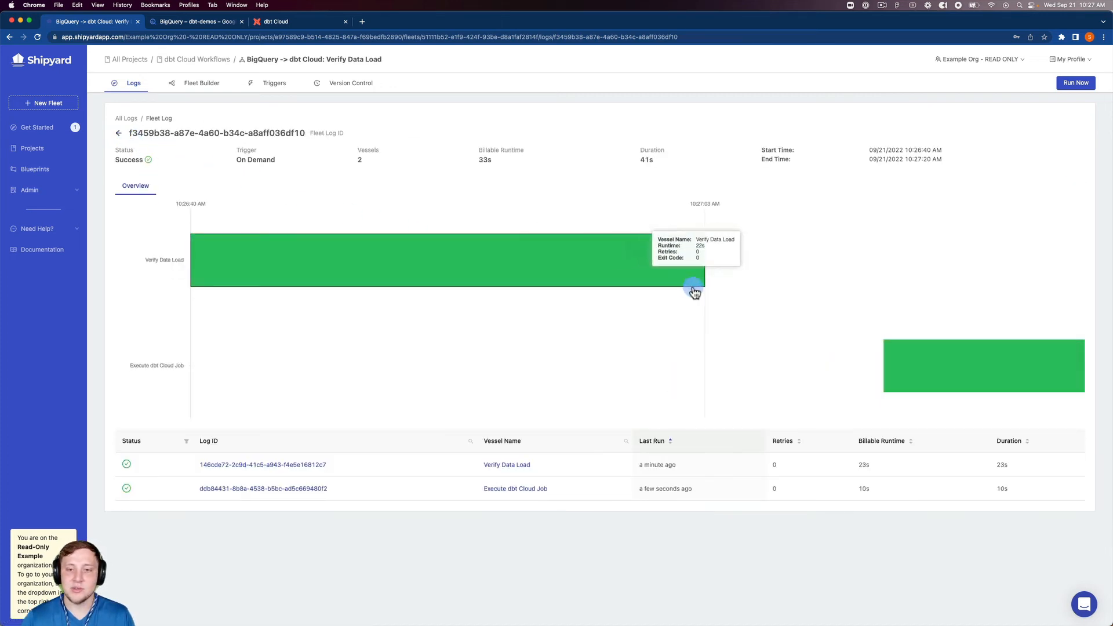
mouse_move(925, 367)
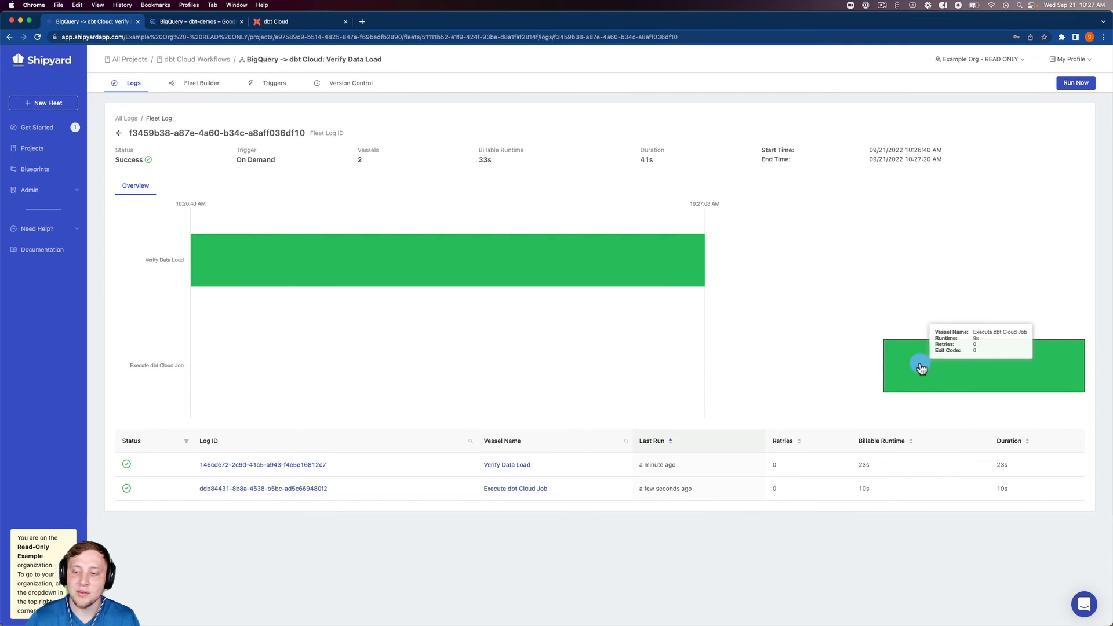
left_click(924, 367)
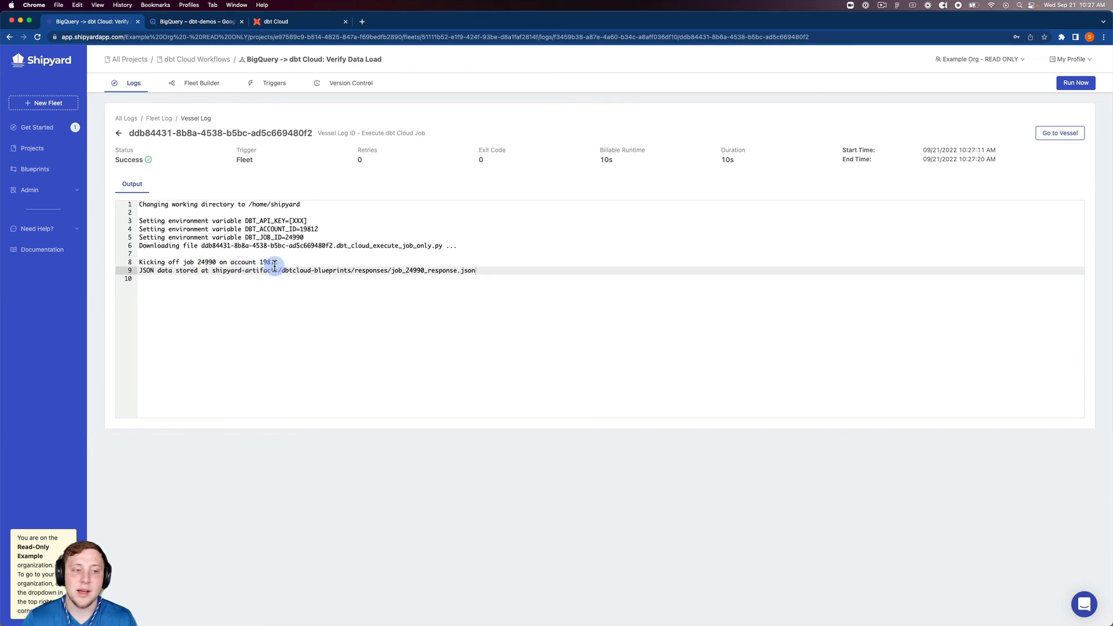
Step: Switch to dbt Cloud and reload the Manual Job page to check for the run triggered by the fleet
left_click(289, 27)
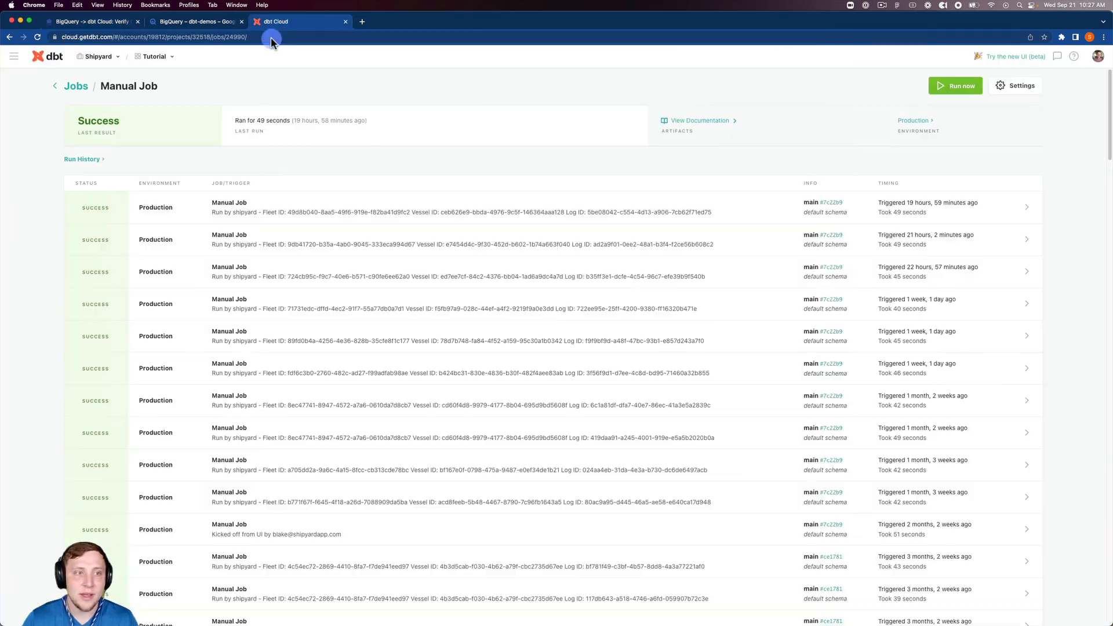
left_click(37, 37)
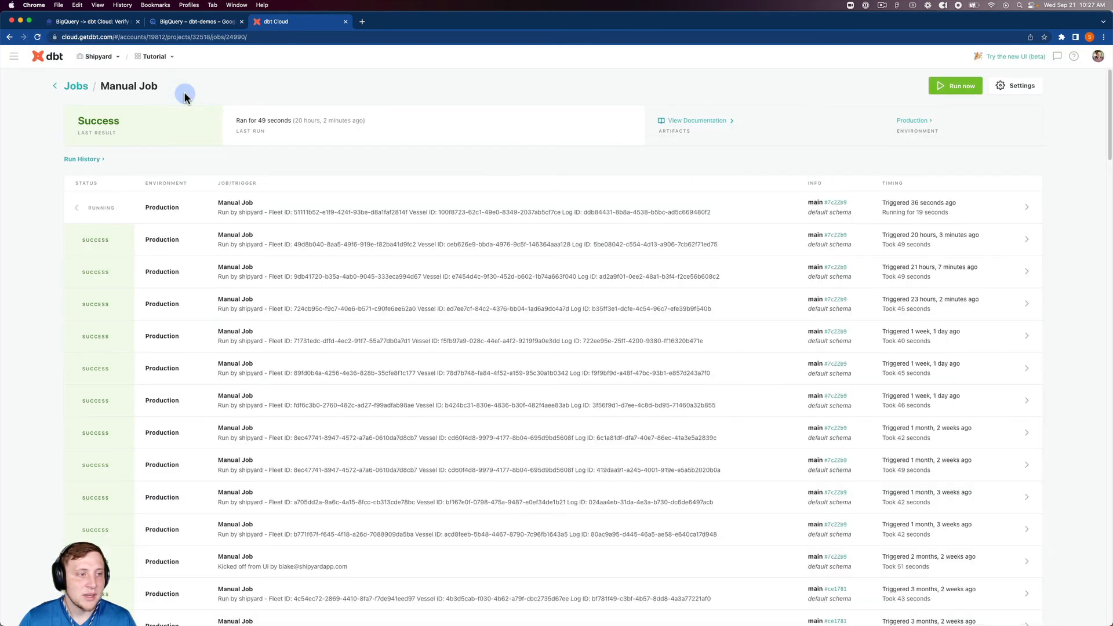